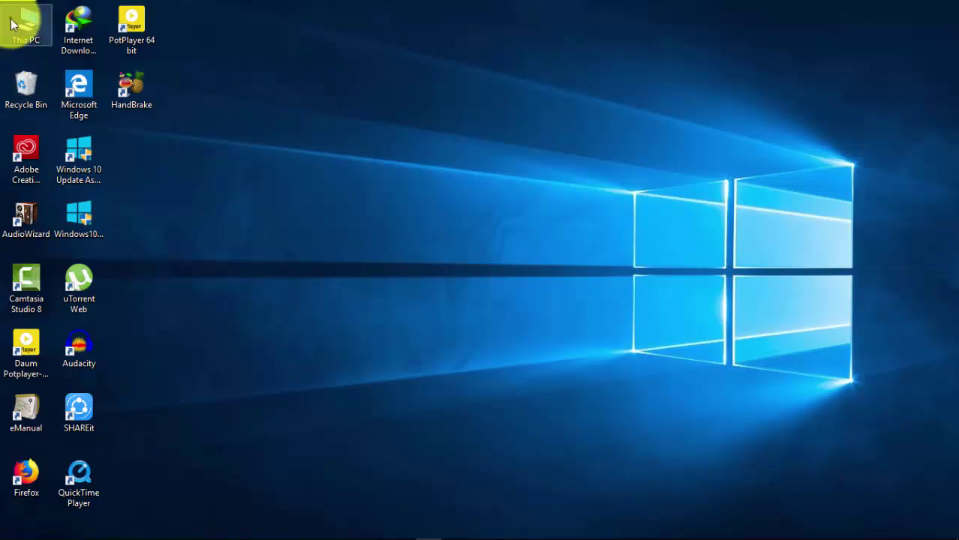
- Open Computer Management for this PC and show Disk Management in a maximized window
double_click(12, 24)
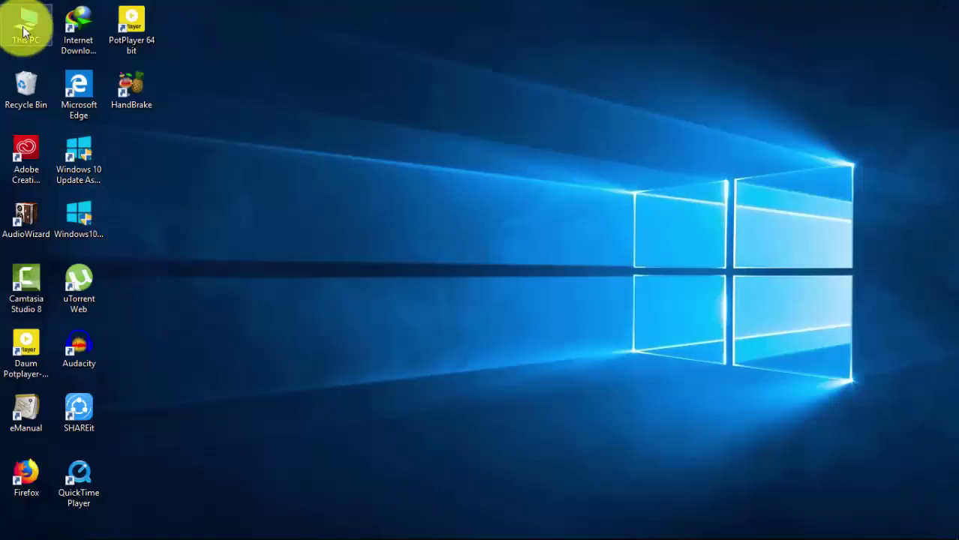
right_click(20, 24)
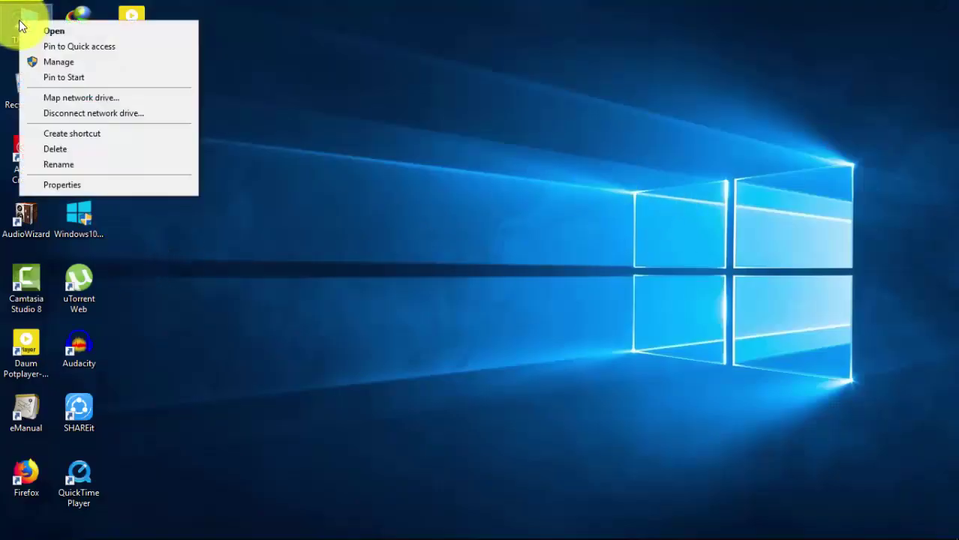
left_click(58, 62)
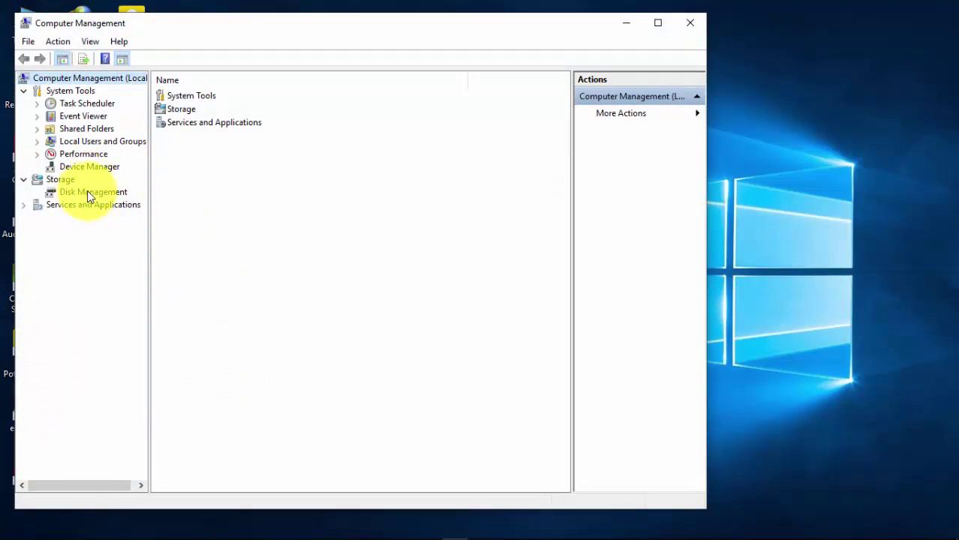
left_click(87, 192)
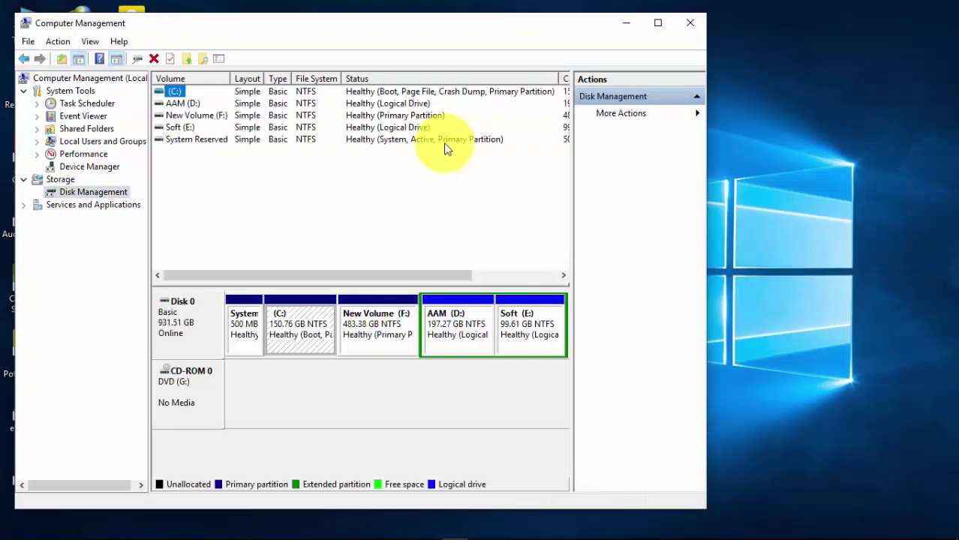
left_click(660, 26)
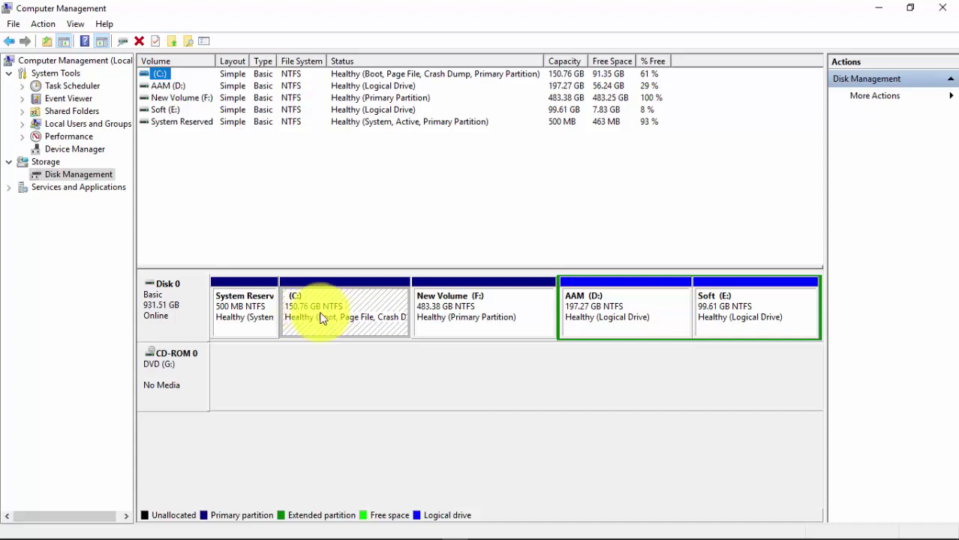
- Shrink the New Volume (F:) partition to 3.05 GB and delete the volume
right_click(502, 319)
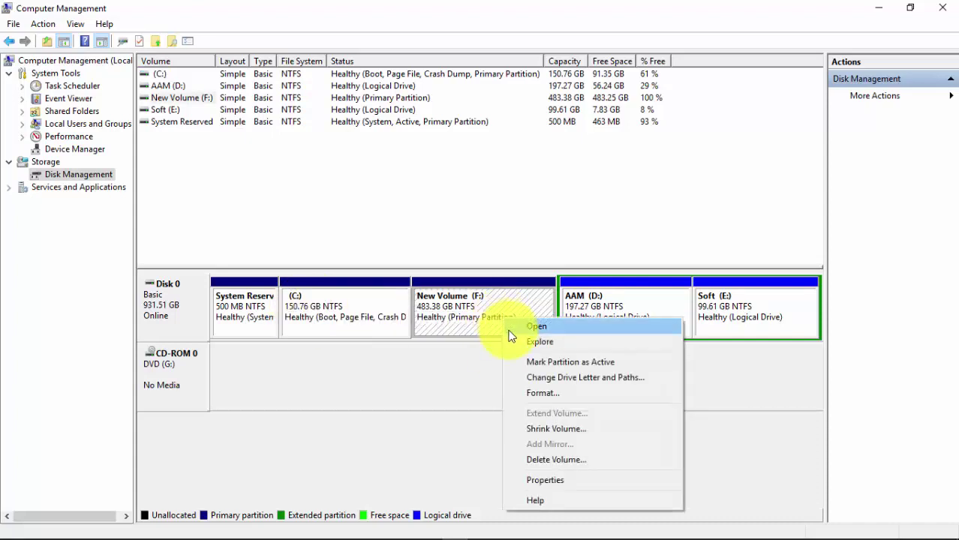
left_click(554, 427)
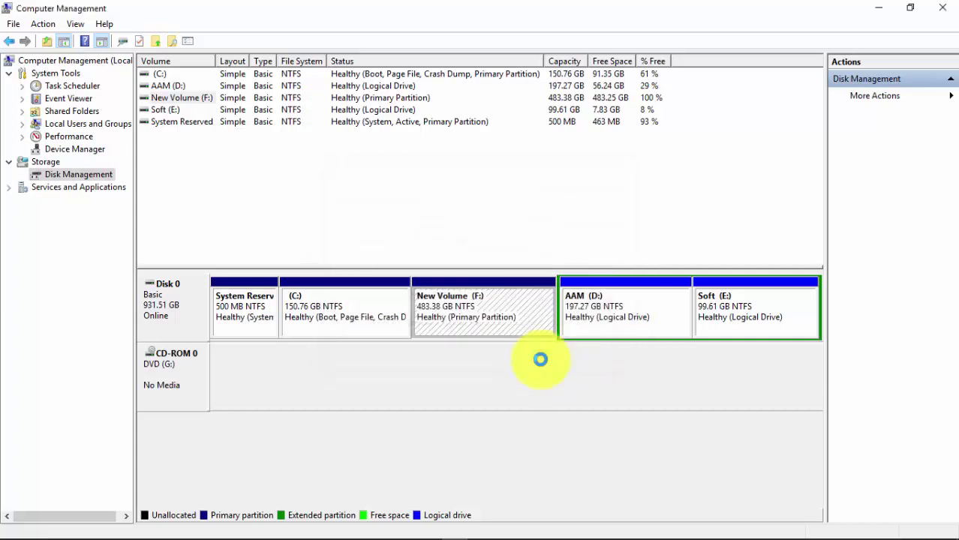
right_click(429, 324)
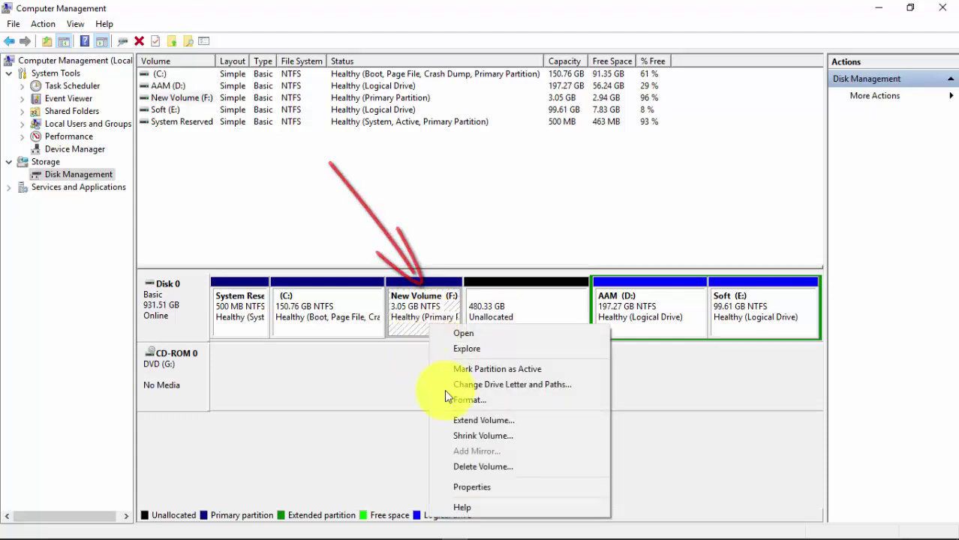
left_click(472, 467)
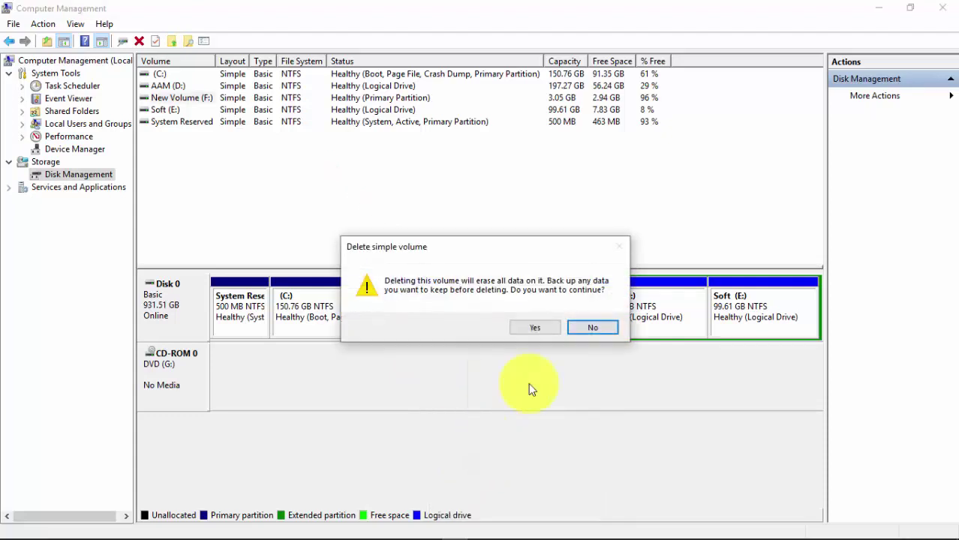
left_click(535, 328)
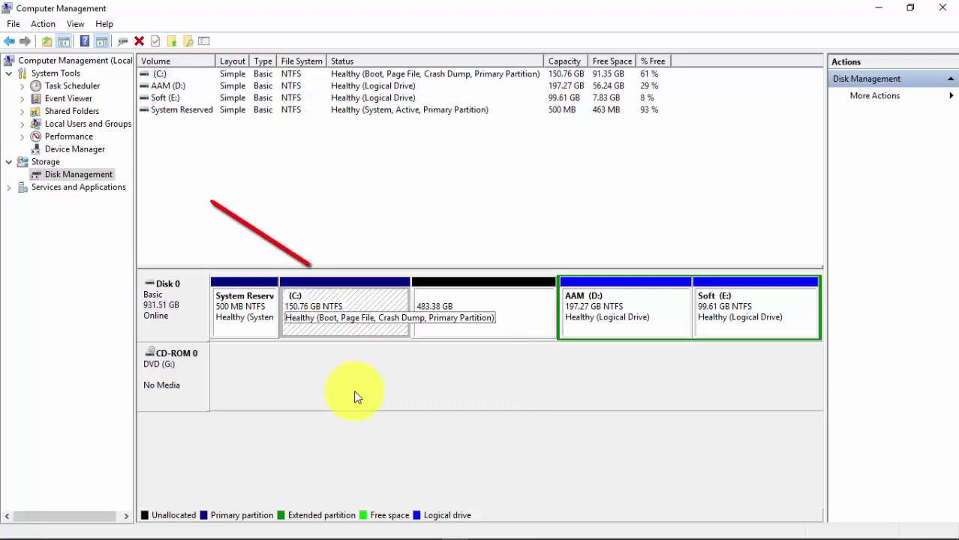
- Extend the C: volume by 500 MB using the unallocated space on Disk 0
key("shift+F10")
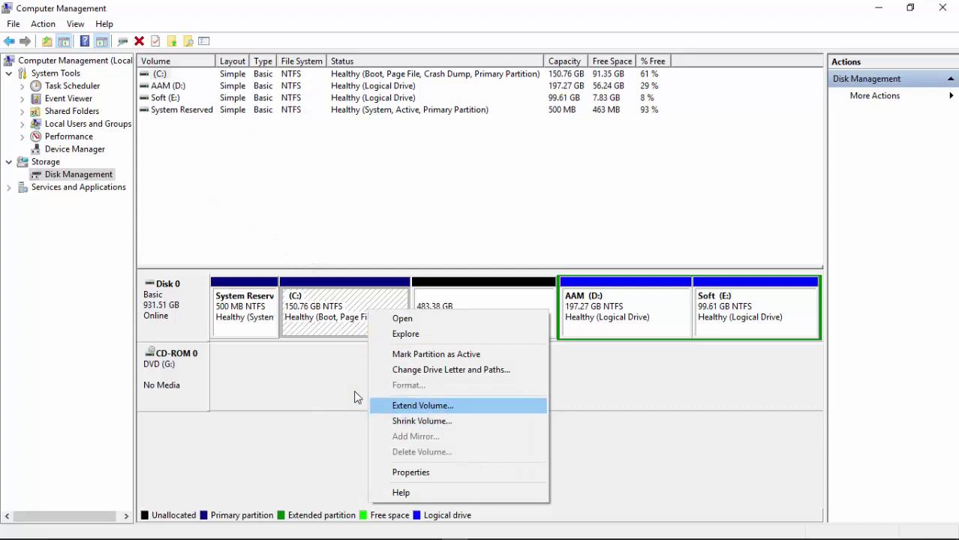
key("Return")
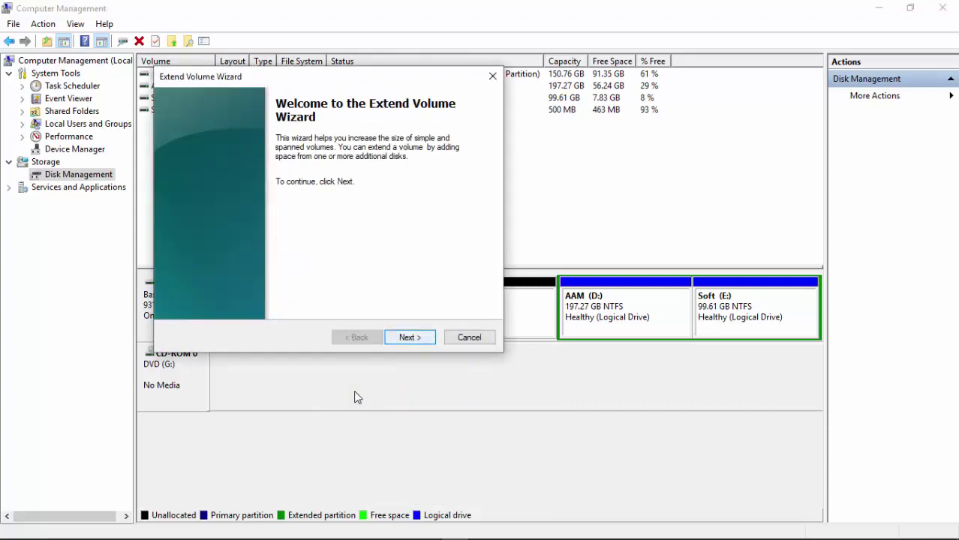
key("Return")
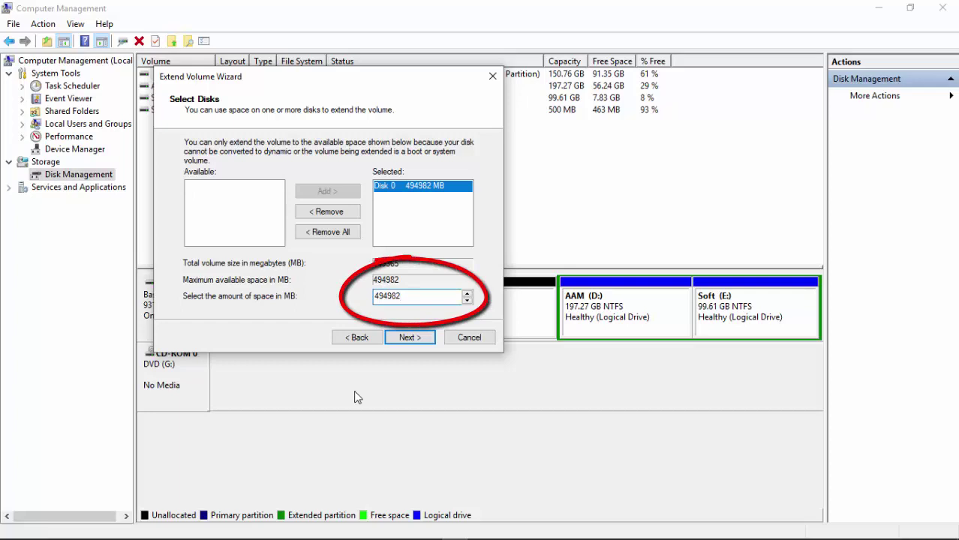
key("BackSpace")
key("BackSpace")
key("BackSpace")
key("BackSpace")
key("BackSpace")
key("BackSpace")
type("500")
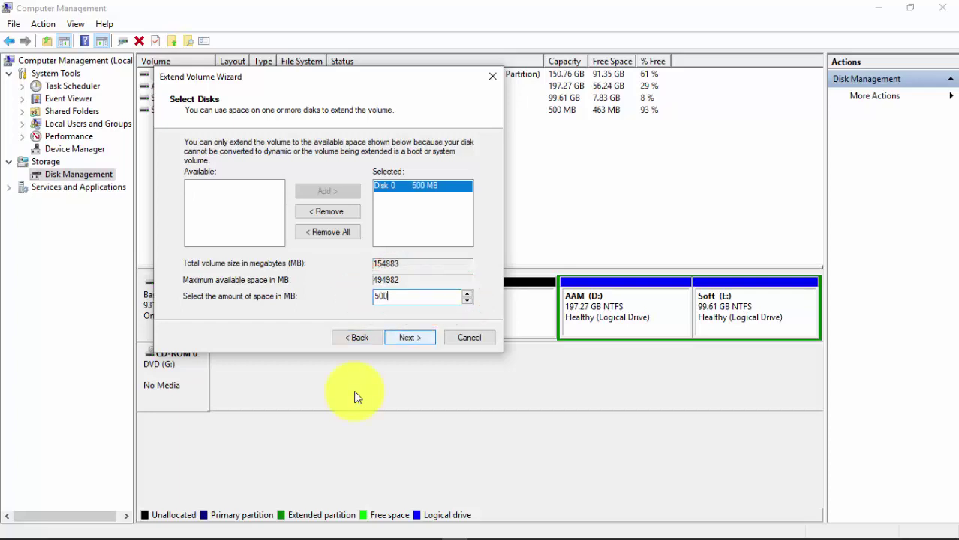
key("Return")
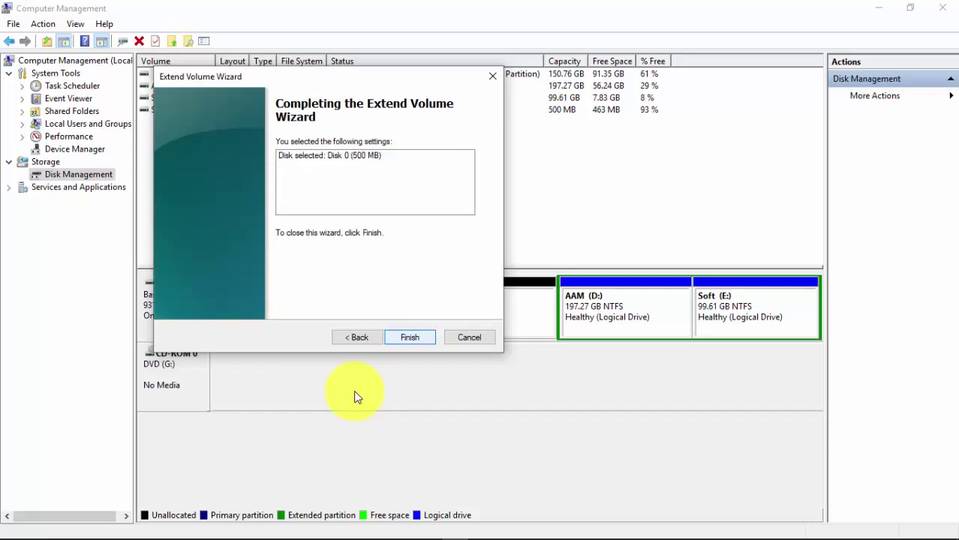
key("Return")
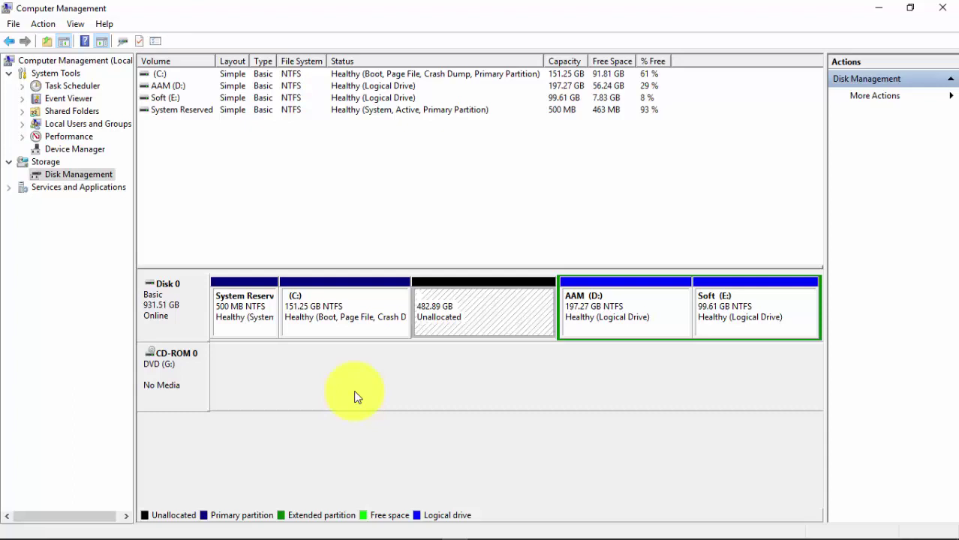
- Start a new simple volume in the unallocated space, using the full 494482 MB
key("shift+F10")
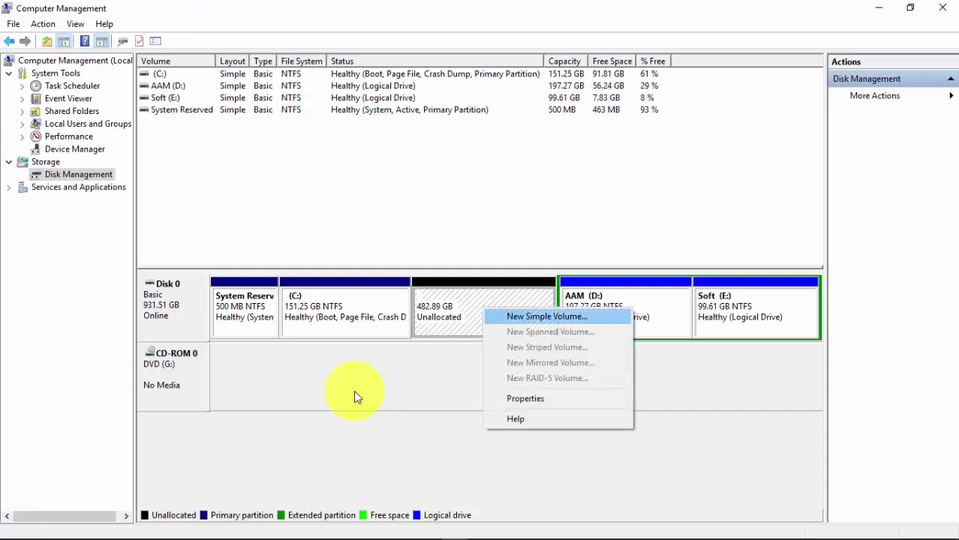
key("Return")
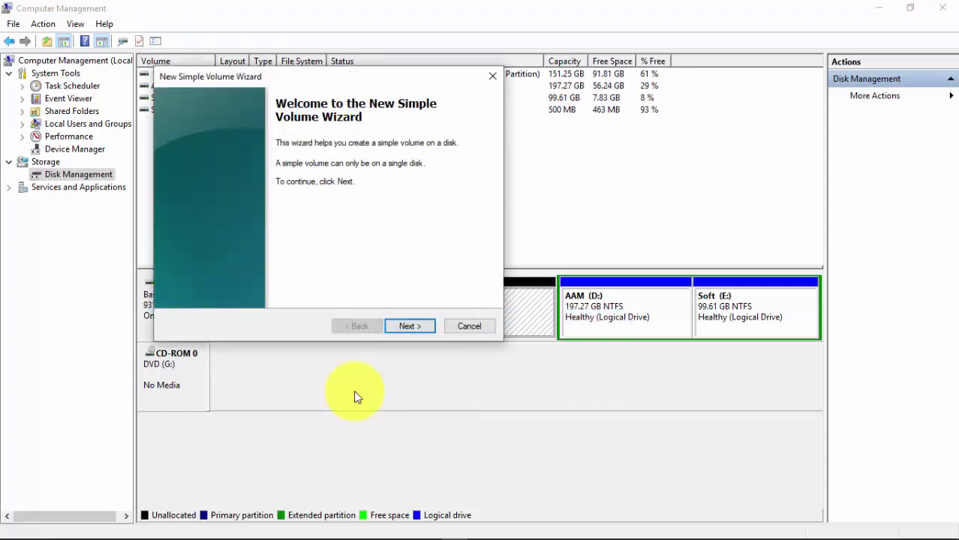
key("Return")
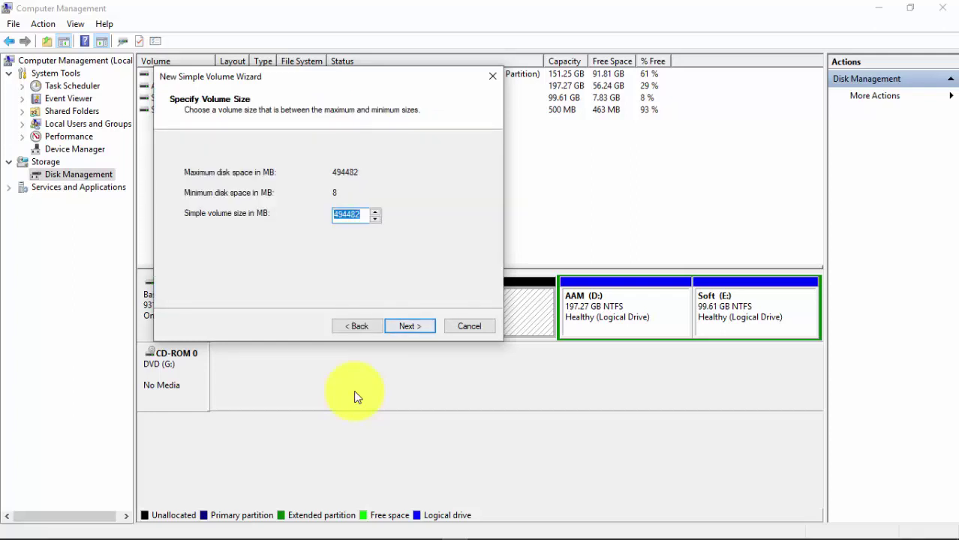
key("Return")
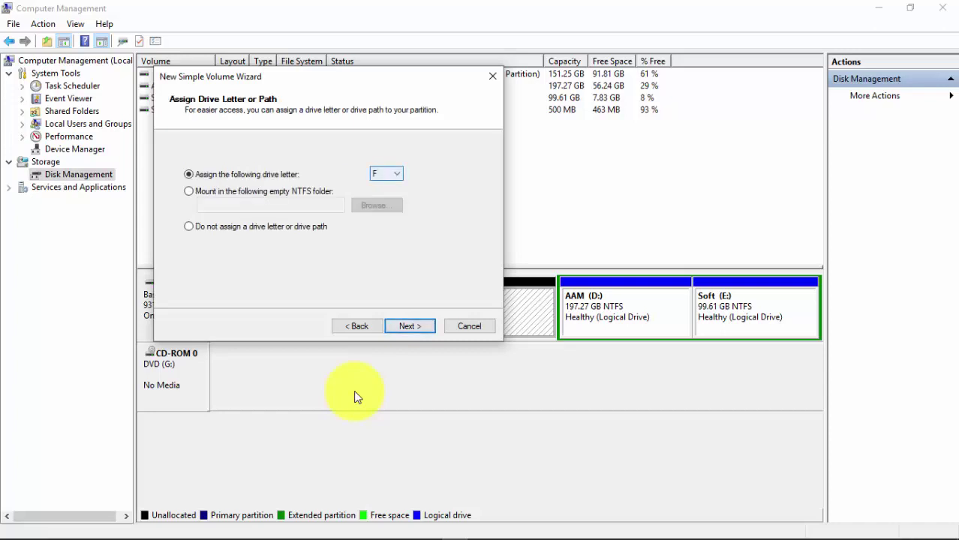
- Assign drive letter M and quick-format the new volume as NTFS with default allocation unit size and the label New Volume
key("alt+Down")
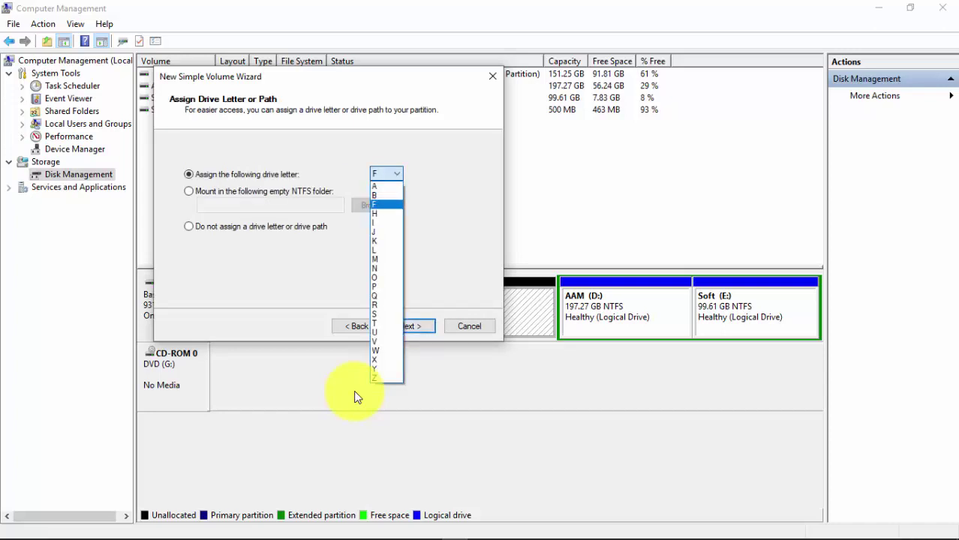
key("Up")
key("Up")
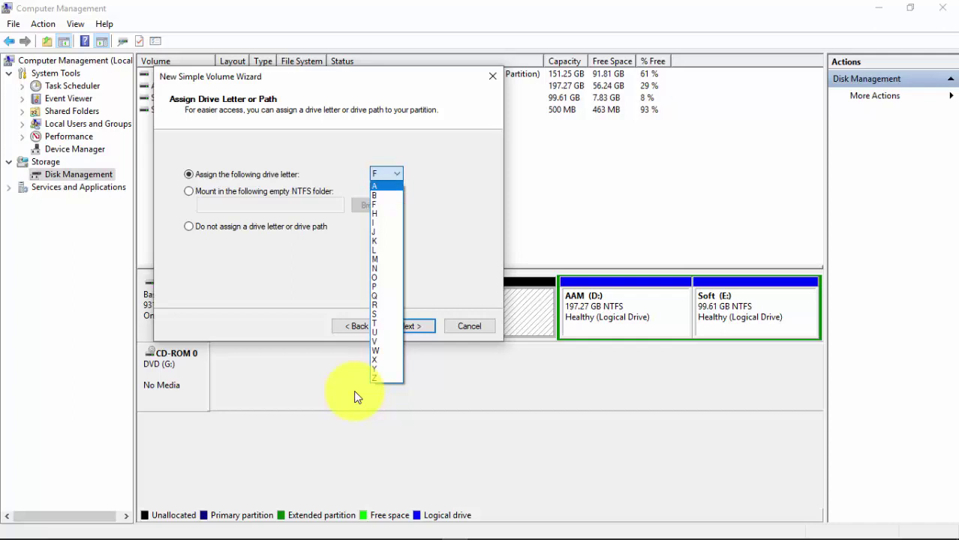
key("Down")
key("Down")
key("m")
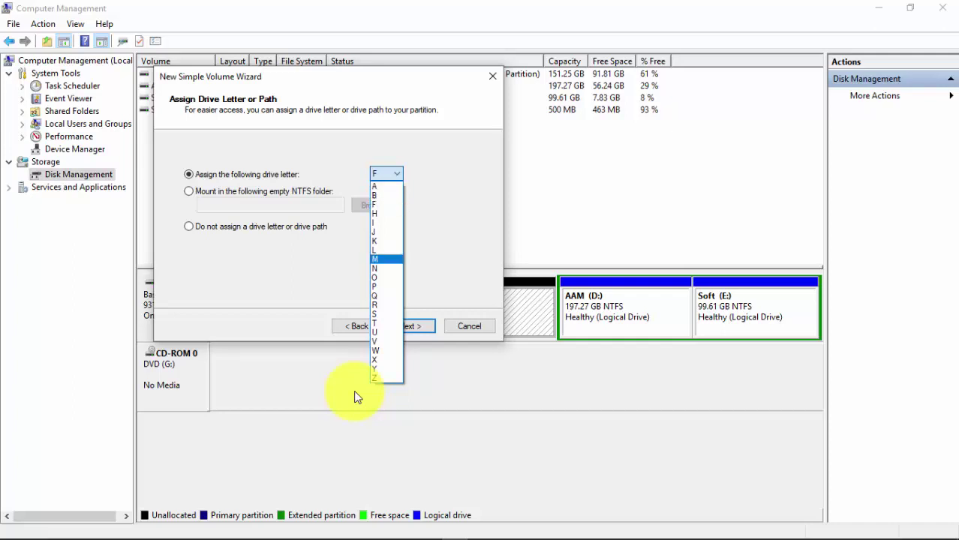
key("Return")
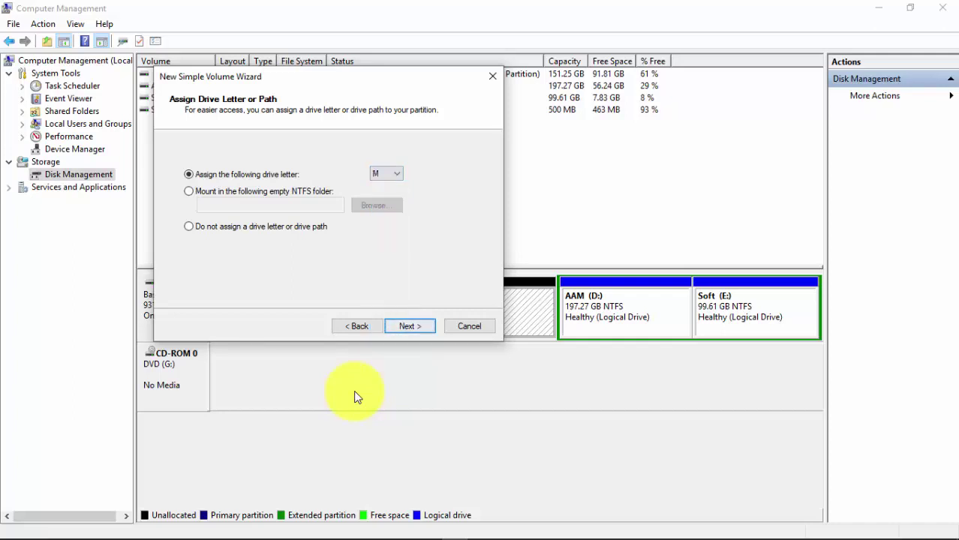
key("Return")
key("Return")
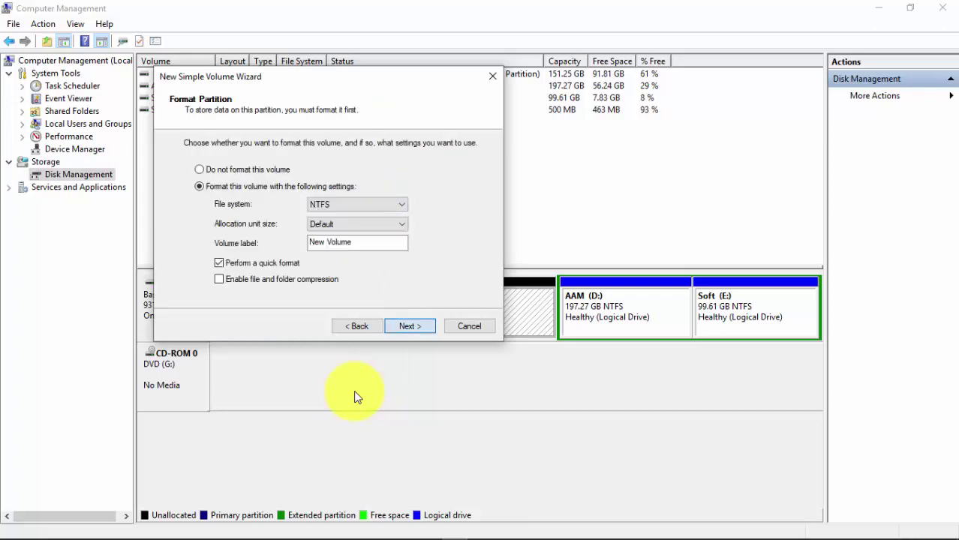
key("Return")
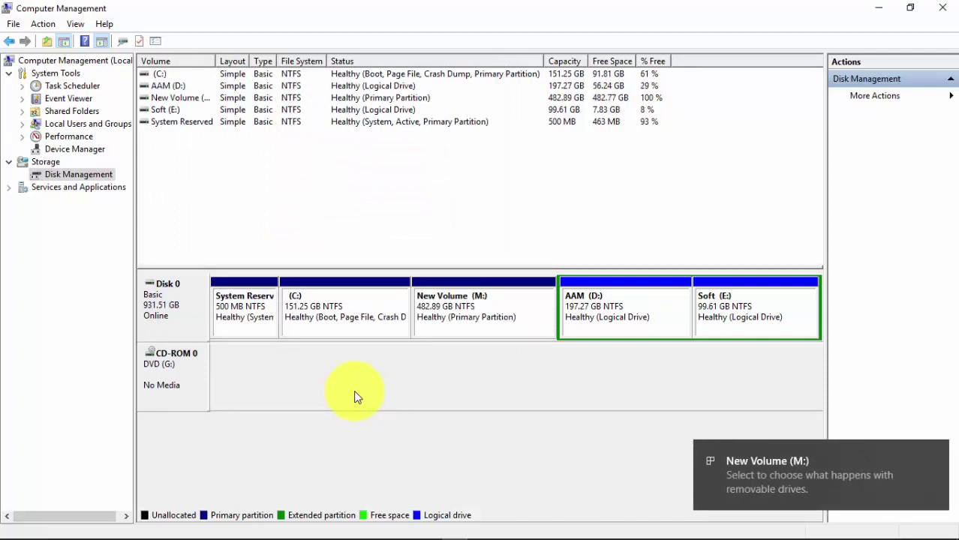
- Close Computer Management, view the drives under This PC in File Explorer, and return to the desktop
key("alt+F4")
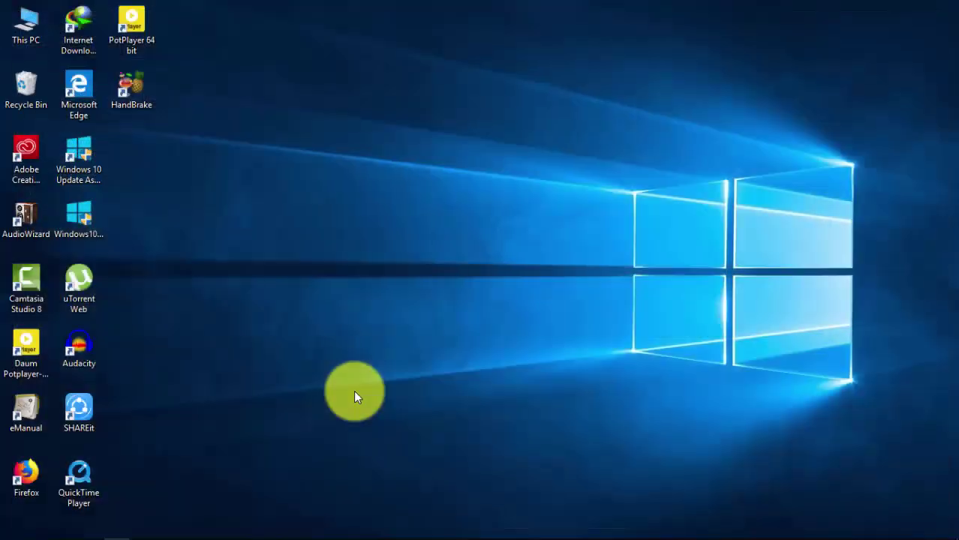
key("super+e")
key("e")
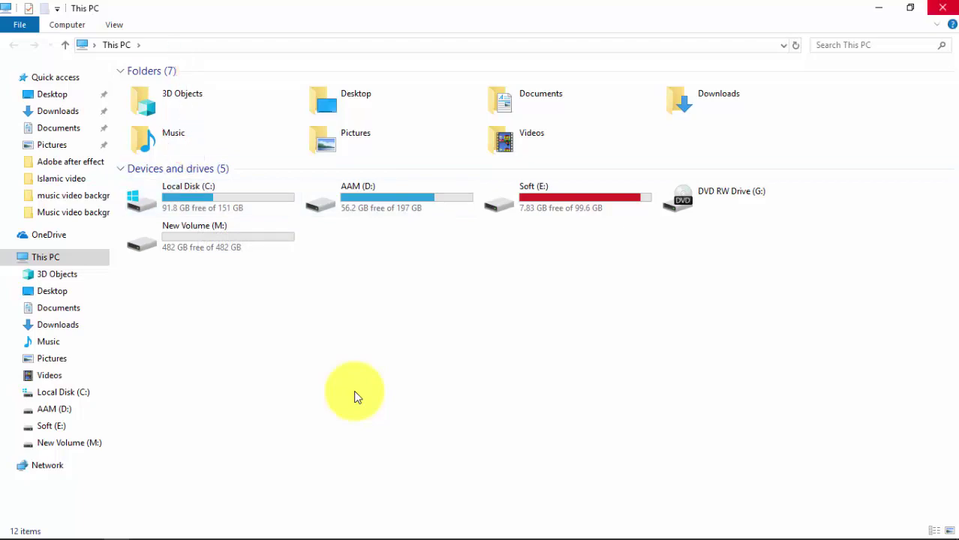
key("super+d")
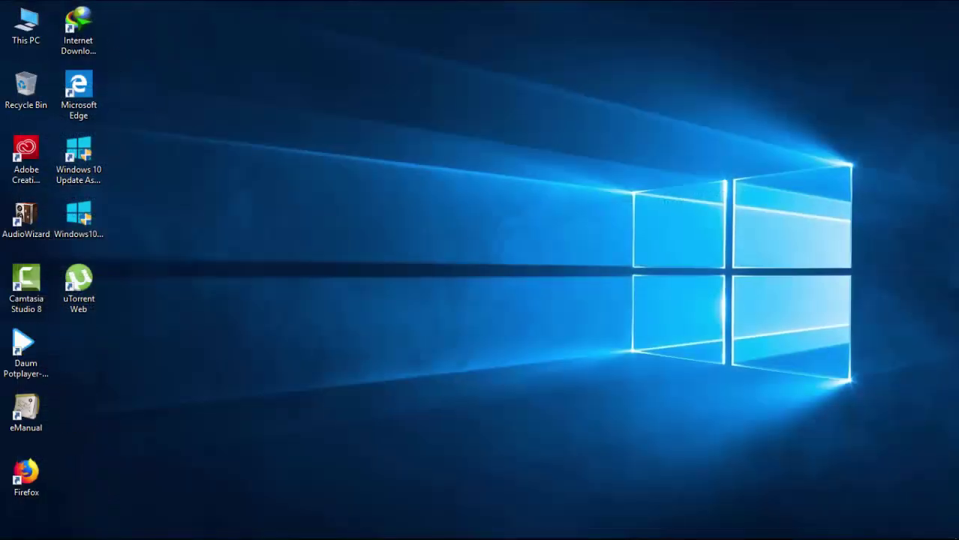